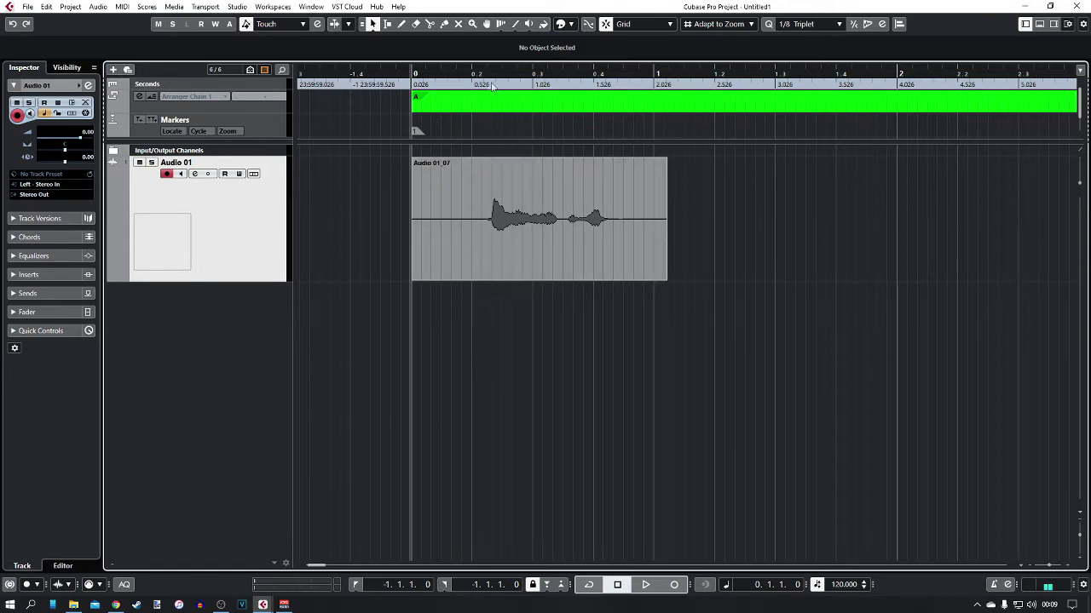
# Play back the Audio 01_07 vocal event to hear it as it is
pyautogui.moveTo(415, 196)
pyautogui.press('space')
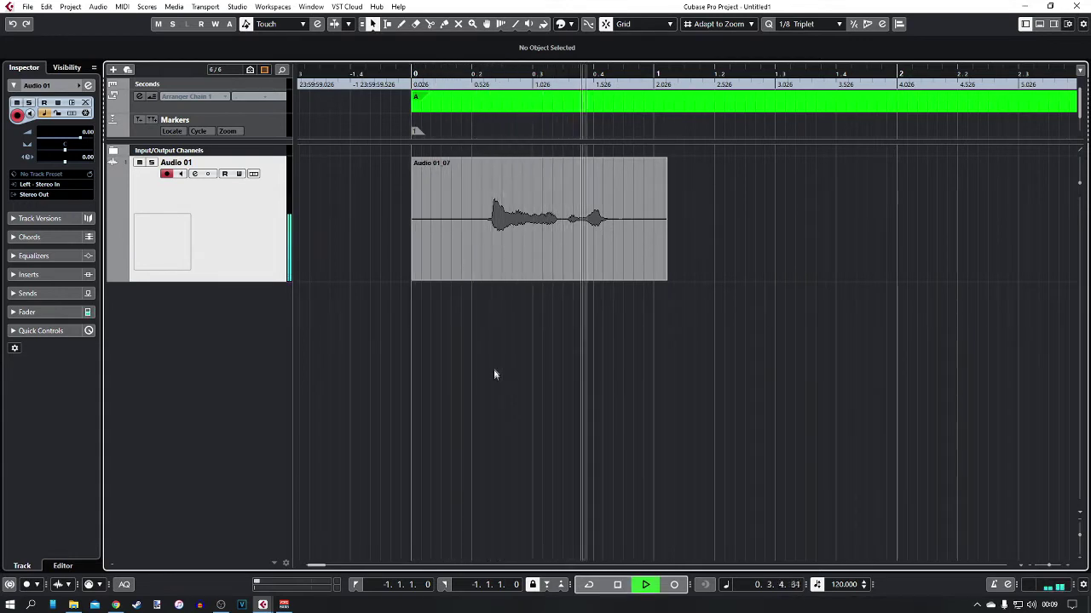
pyautogui.press('space')
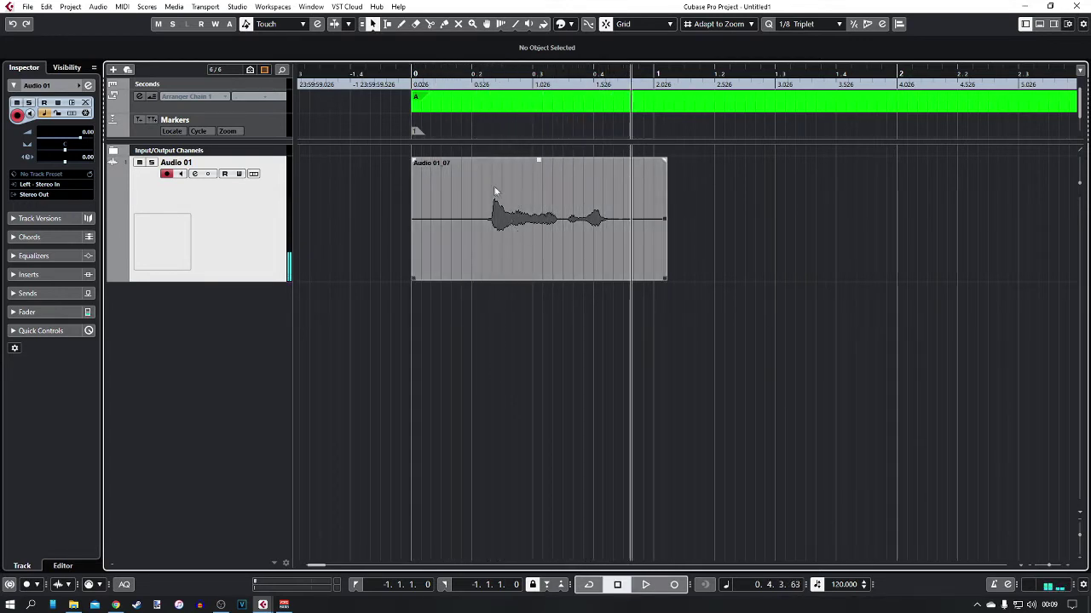
# Raise the event's volume to +4.10 dB, then replay it from just before the vocal
pyautogui.moveTo(537, 161); pyautogui.dragTo(542, 85)
pyautogui.click(459, 198)
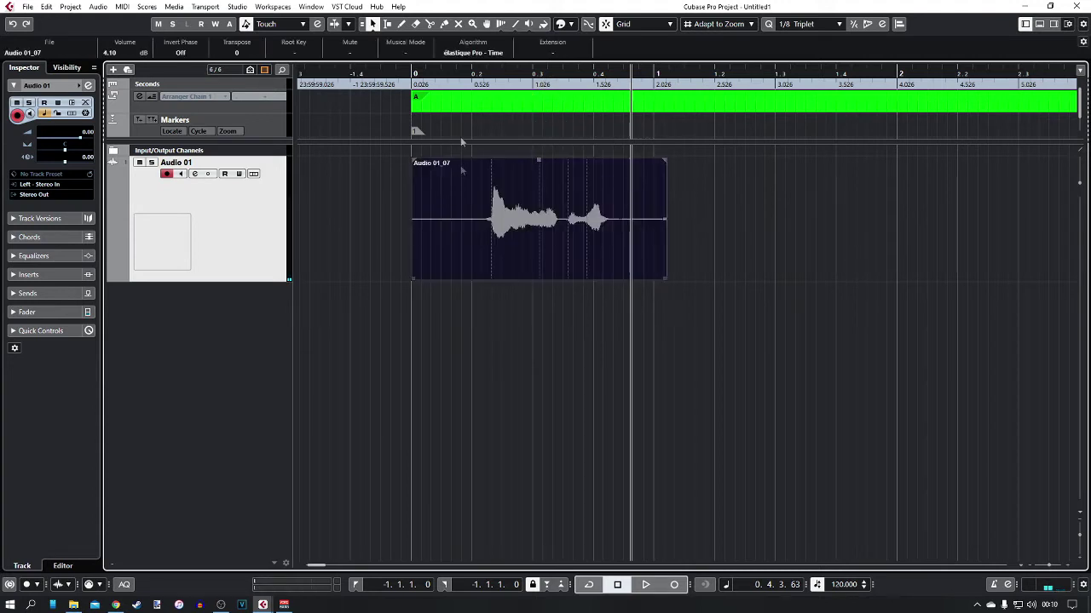
pyautogui.click(454, 75)
pyautogui.press('space')
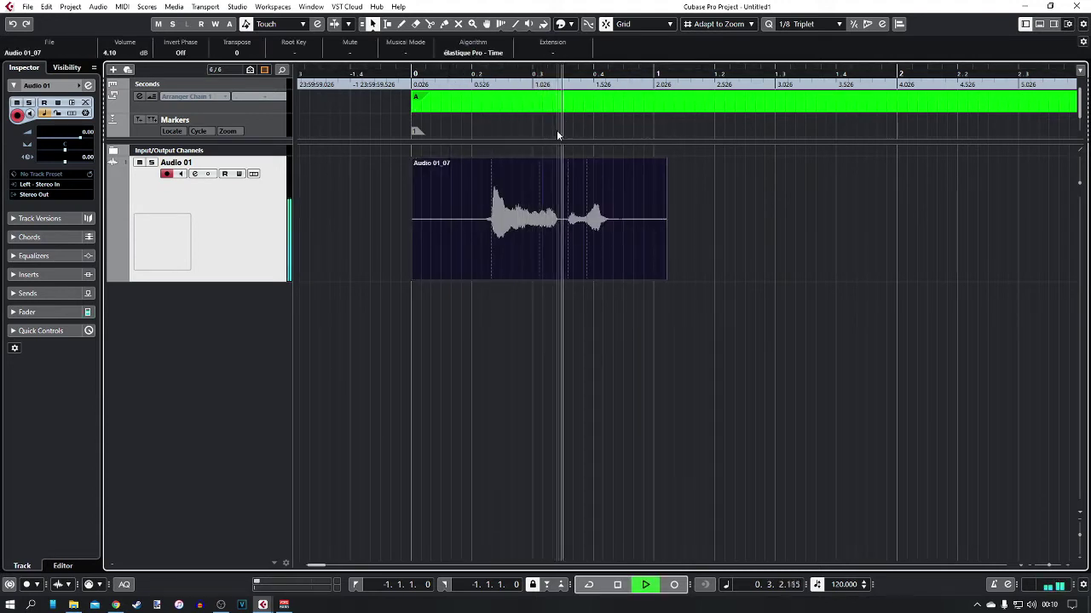
pyautogui.press('space')
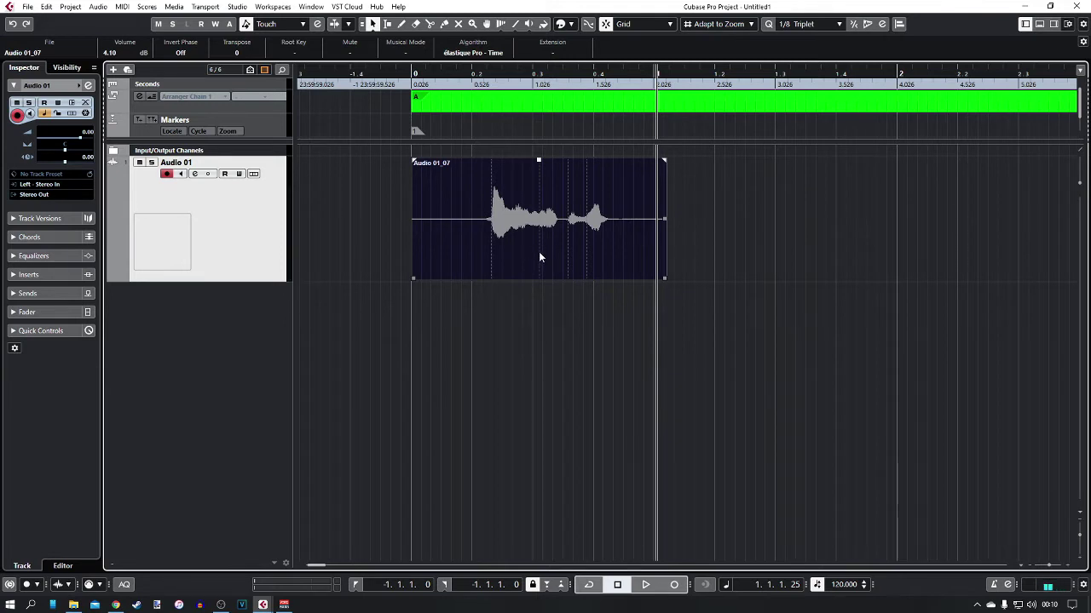
pyautogui.keyDown('shift'); pyautogui.click(534, 216); pyautogui.keyUp('shift')
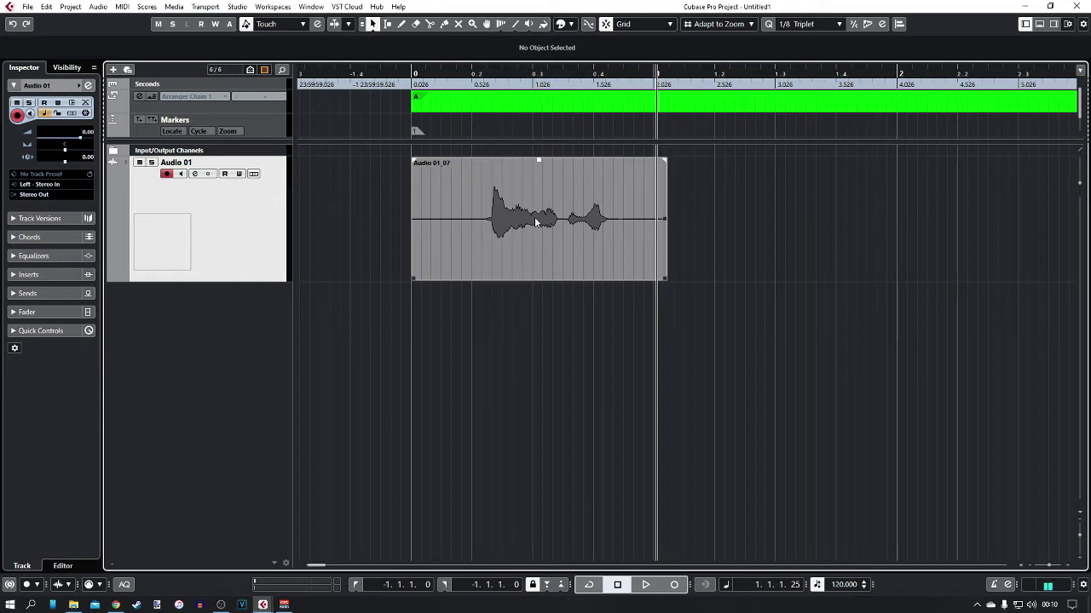
# Open the Audio 01_07 event in SpectraLayers from the Audio menu's Extensions submenu
pyautogui.click(534, 217)
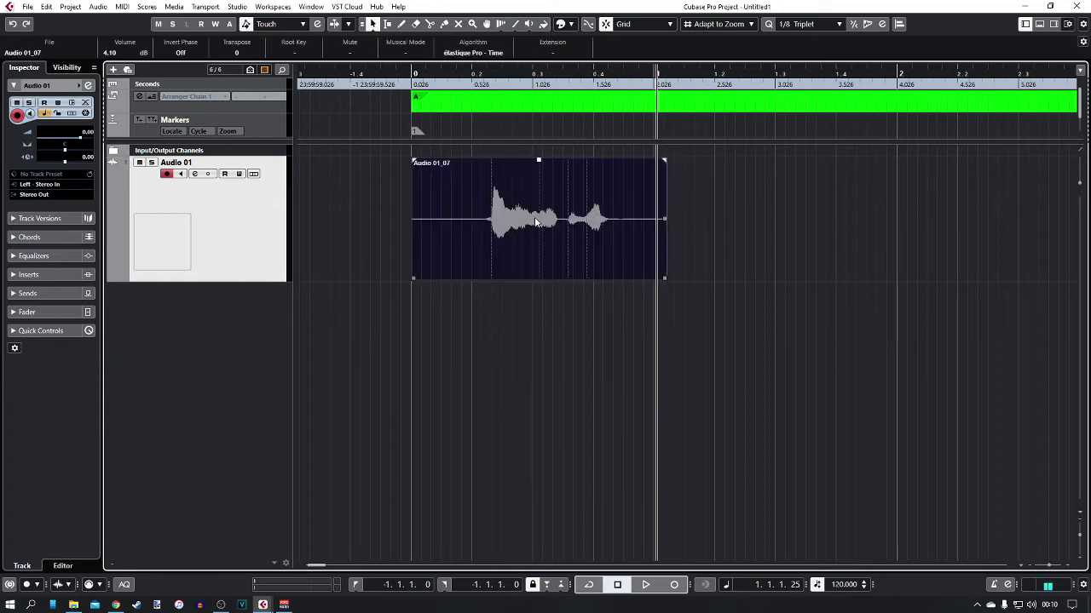
pyautogui.click(98, 7)
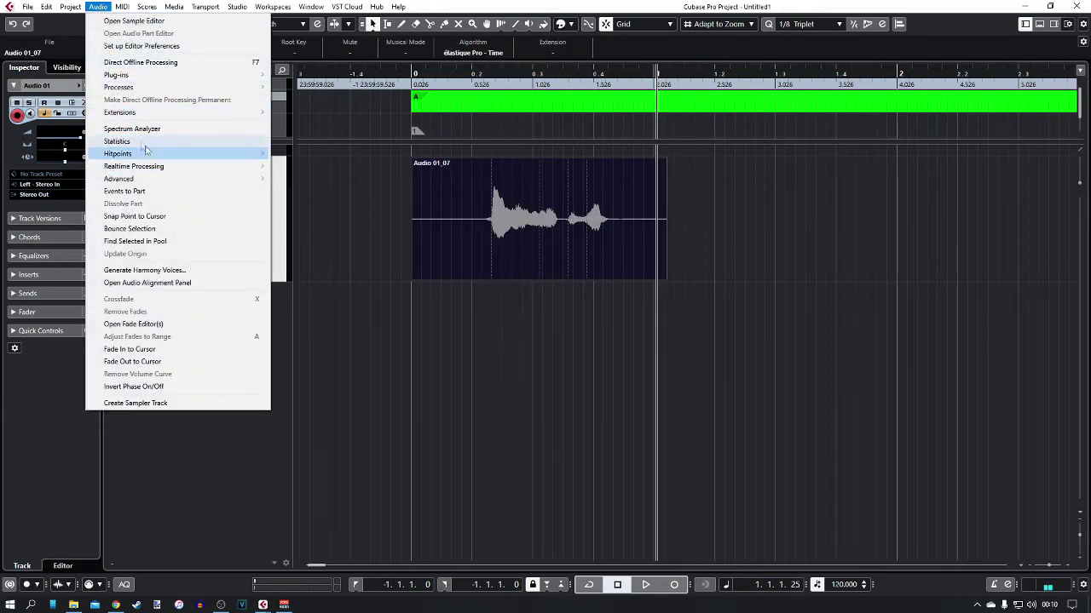
pyautogui.moveTo(143, 114)
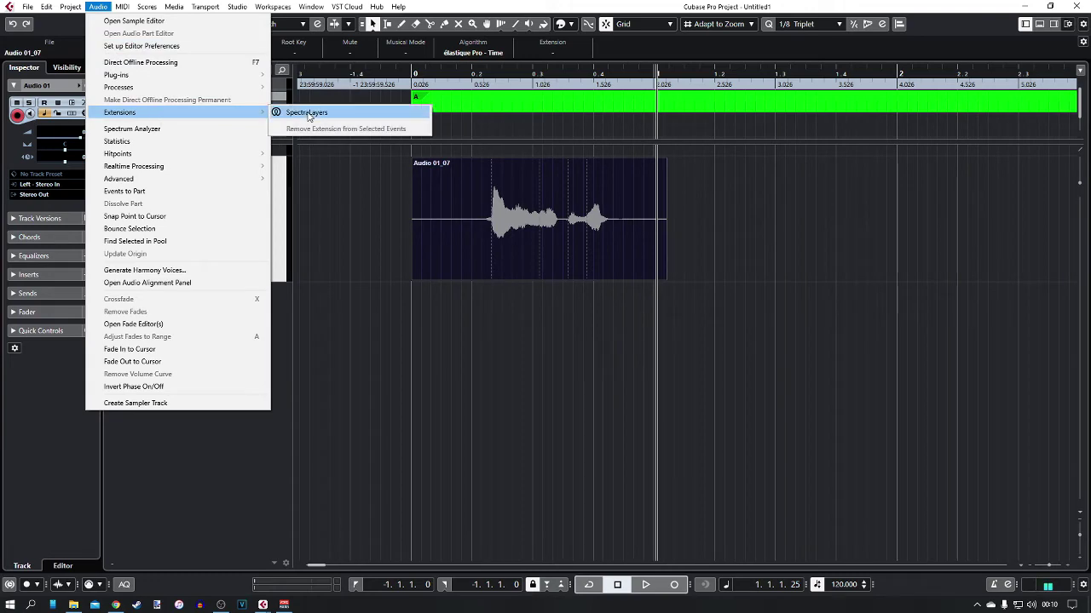
pyautogui.click(307, 113)
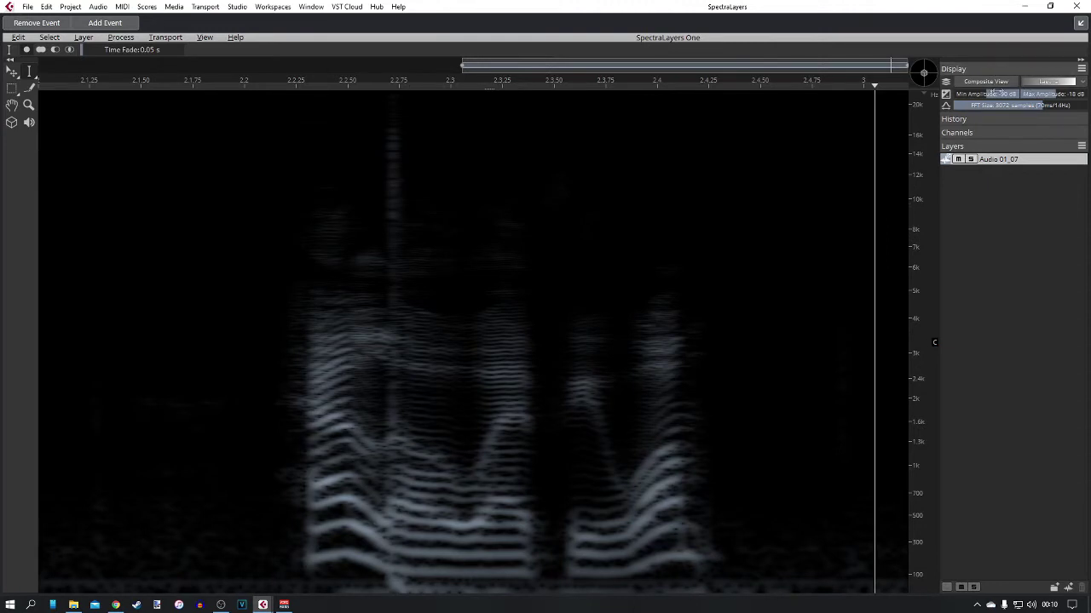
# Lower the Display panel's Min Amplitude so the vocal's quiet harmonic detail appears
pyautogui.moveTo(993, 93); pyautogui.dragTo(940, 109)
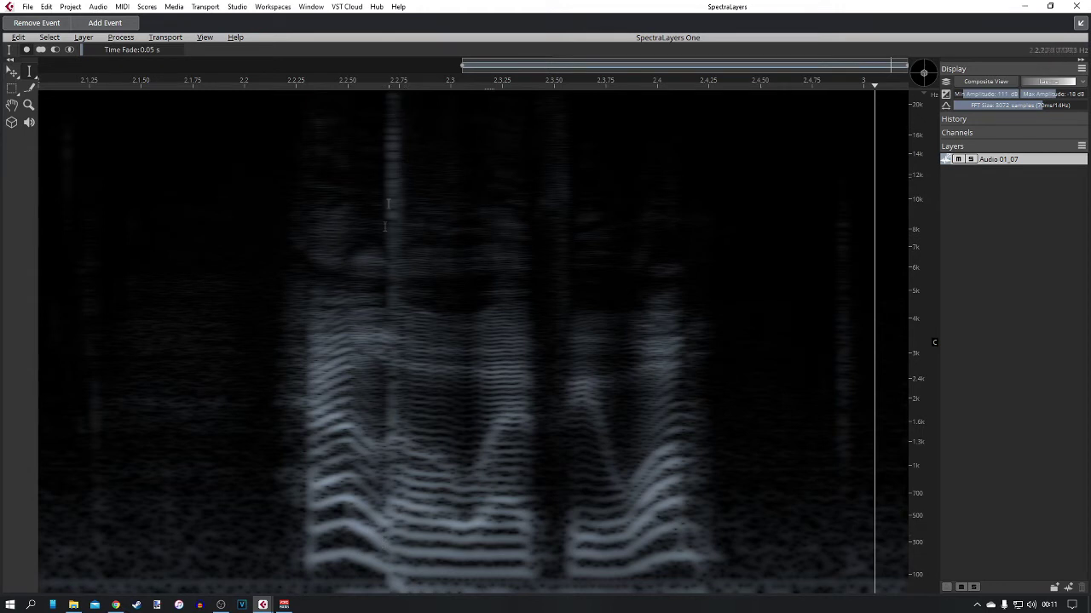
pyautogui.click(268, 276)
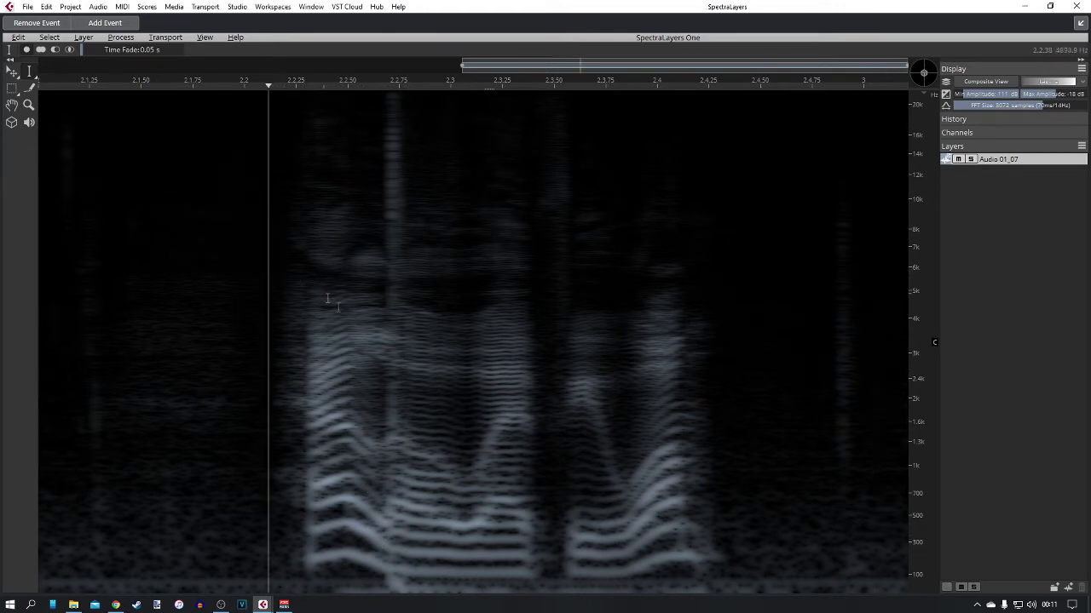
# Play the vocal from about 2.2 seconds, zoom in on the phrase, and pick Rectangle Selection
pyautogui.press('space')
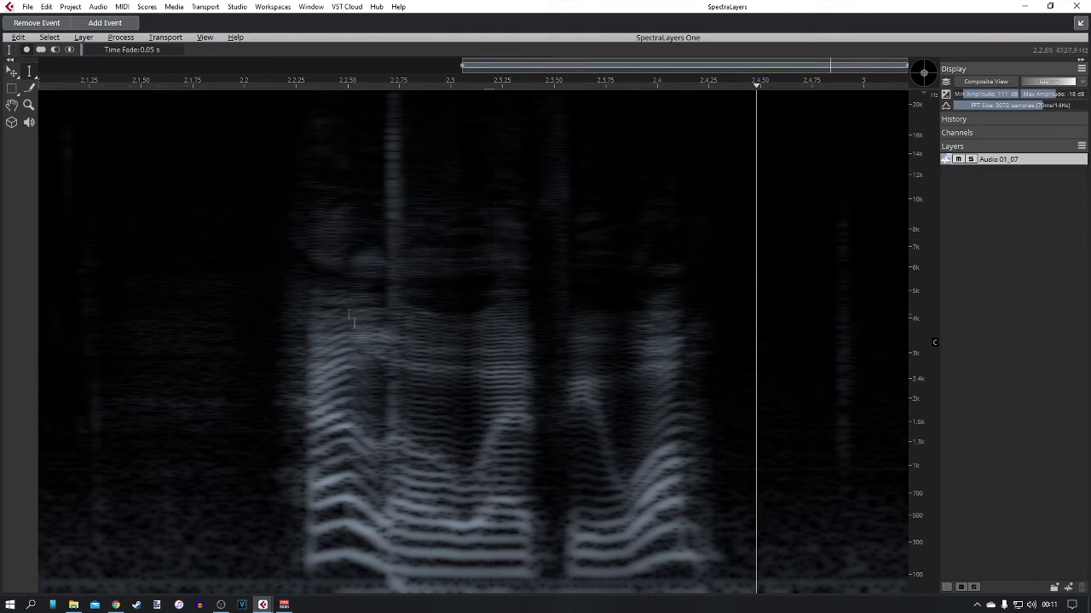
pyautogui.scroll(3, 355, 334)
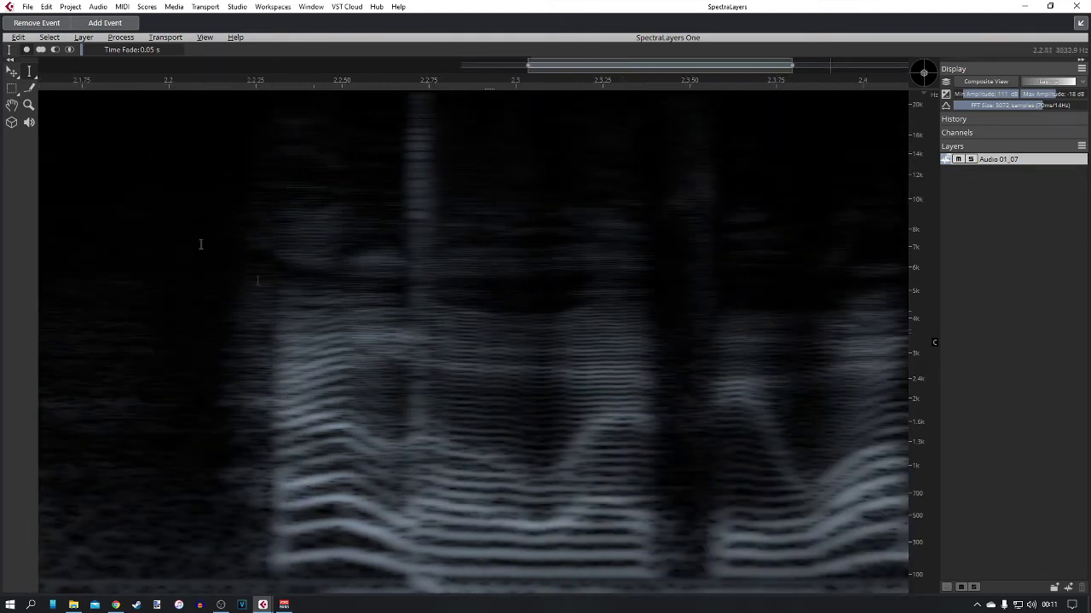
pyautogui.click(11, 88)
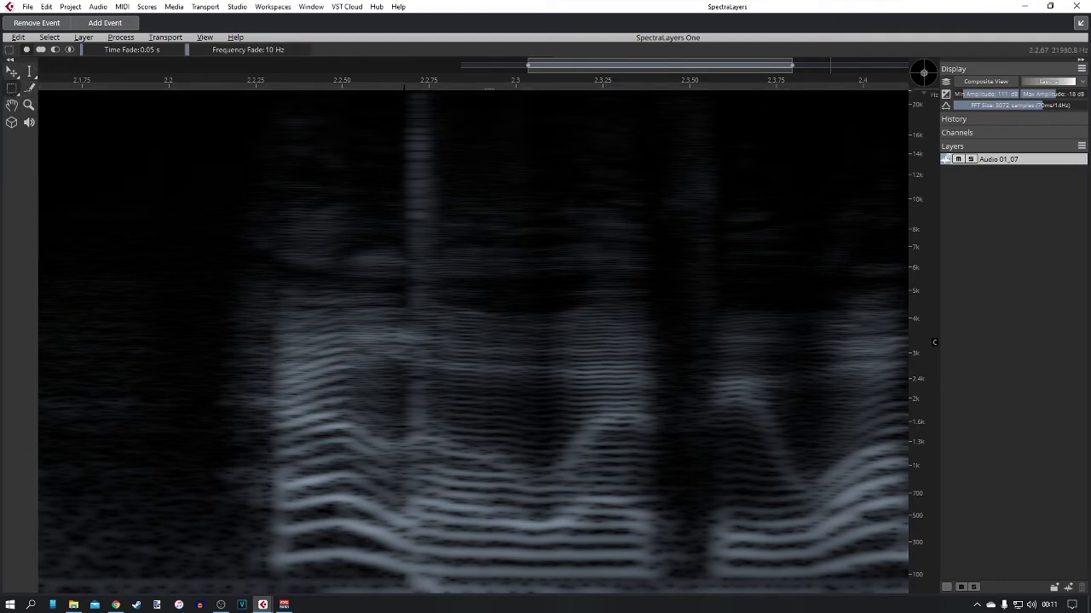
# Box the bump's high-frequency streak and its 1.4–2.4 kHz energy with rectangle selections
pyautogui.moveTo(404, 91); pyautogui.dragTo(438, 286)
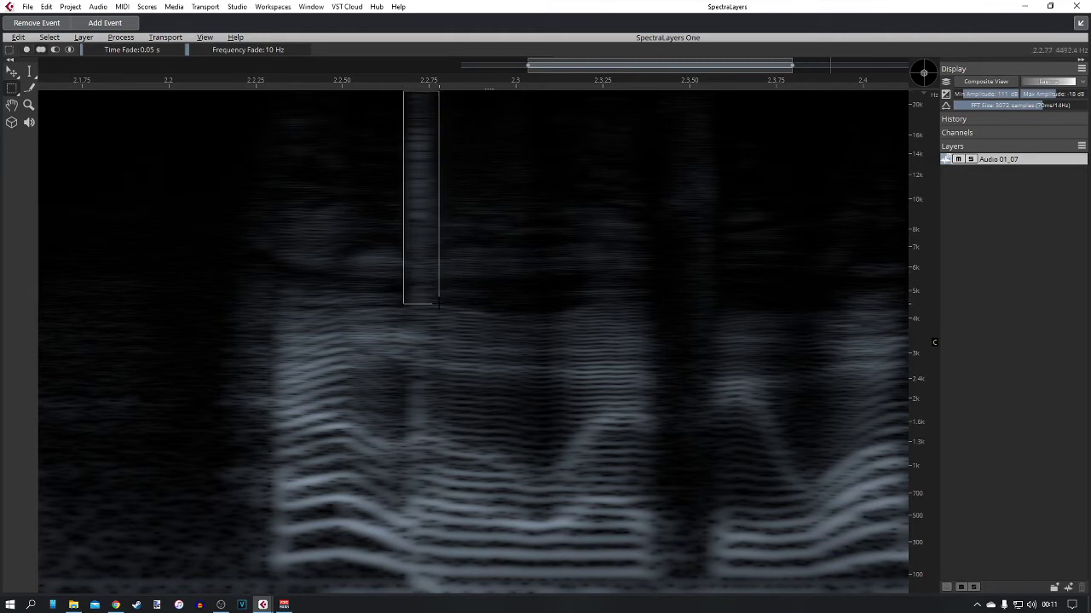
pyautogui.moveTo(438, 304); pyautogui.dragTo(438, 305)
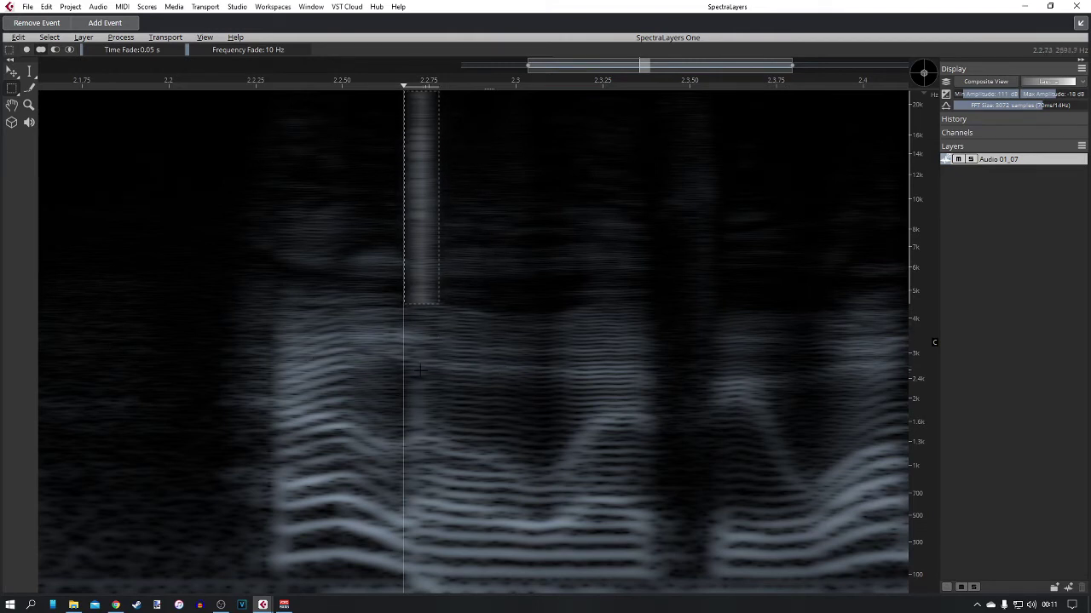
pyautogui.moveTo(403, 368); pyautogui.dragTo(448, 469)
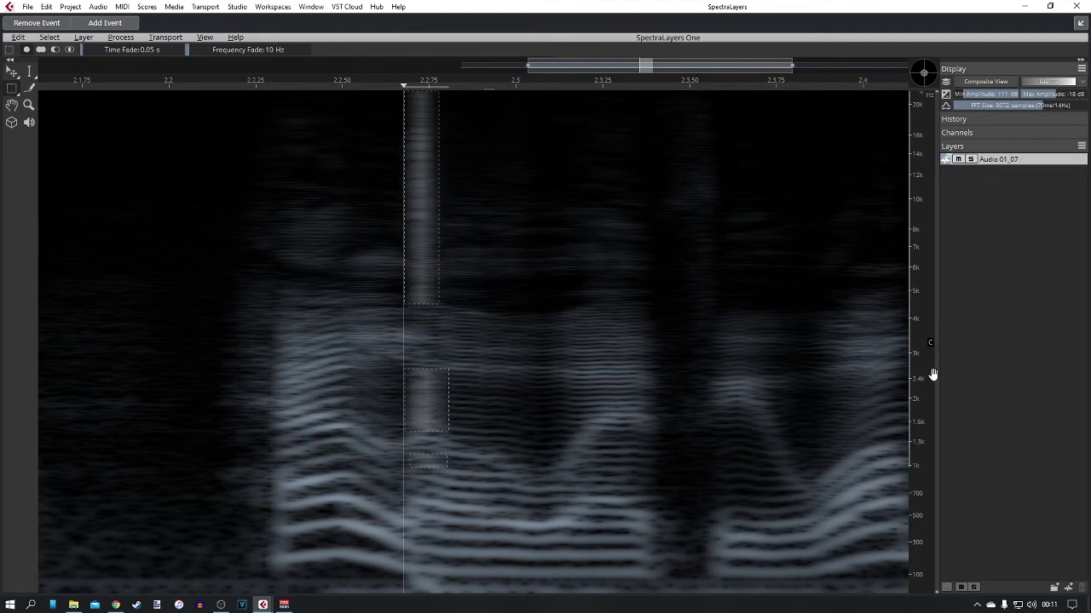
pyautogui.scroll(3, 933, 375)
# Add rectangle selections over the bump near 800, 550 and 300 Hz
pyautogui.scroll(3, 933, 375)
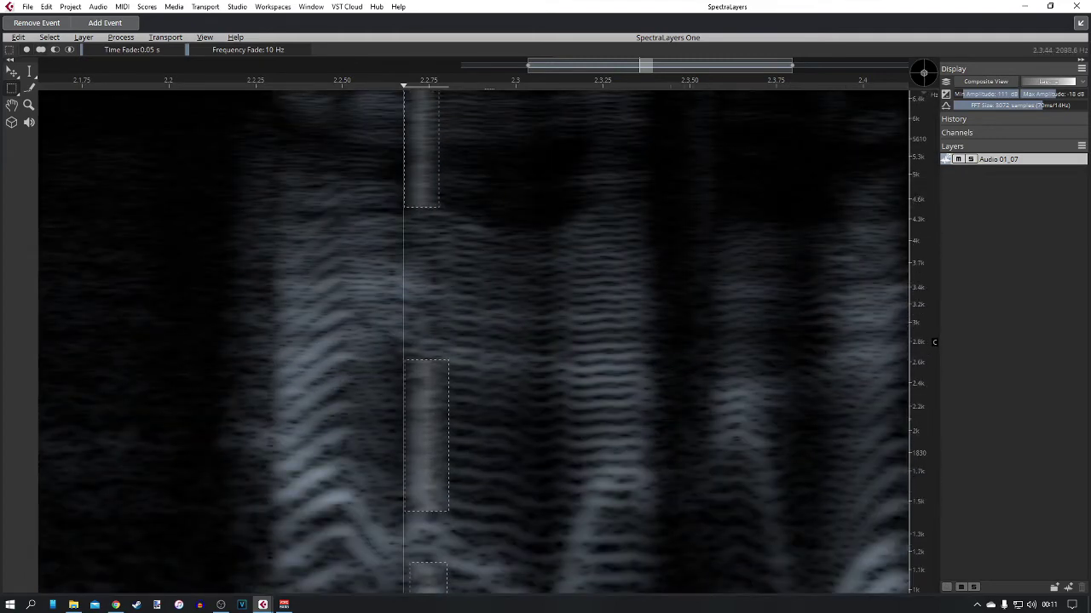
pyautogui.scroll(-5, 929, 509)
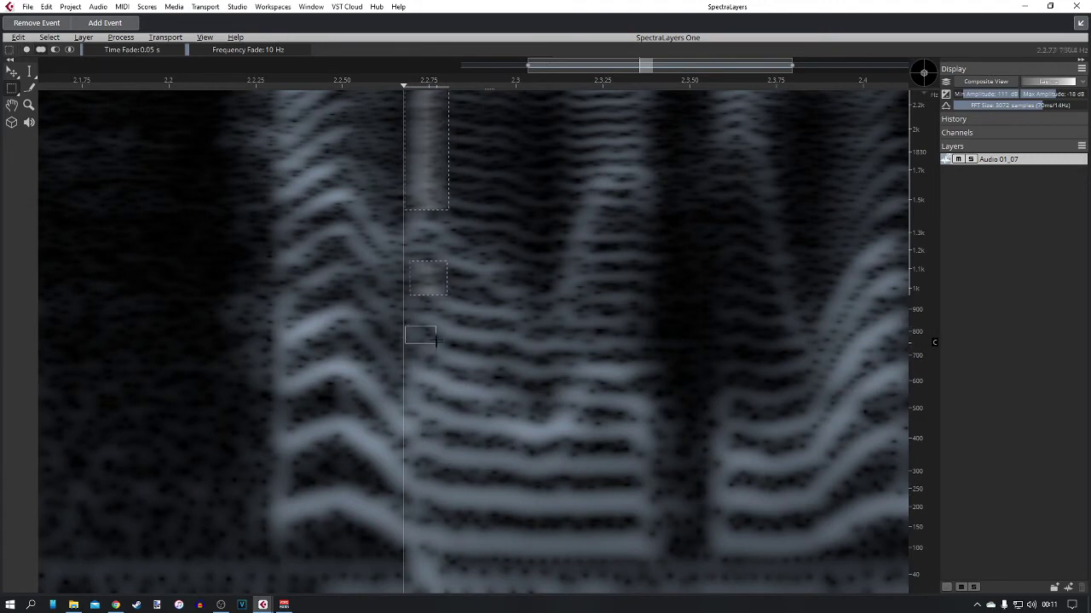
pyautogui.moveTo(435, 341); pyautogui.dragTo(435, 339)
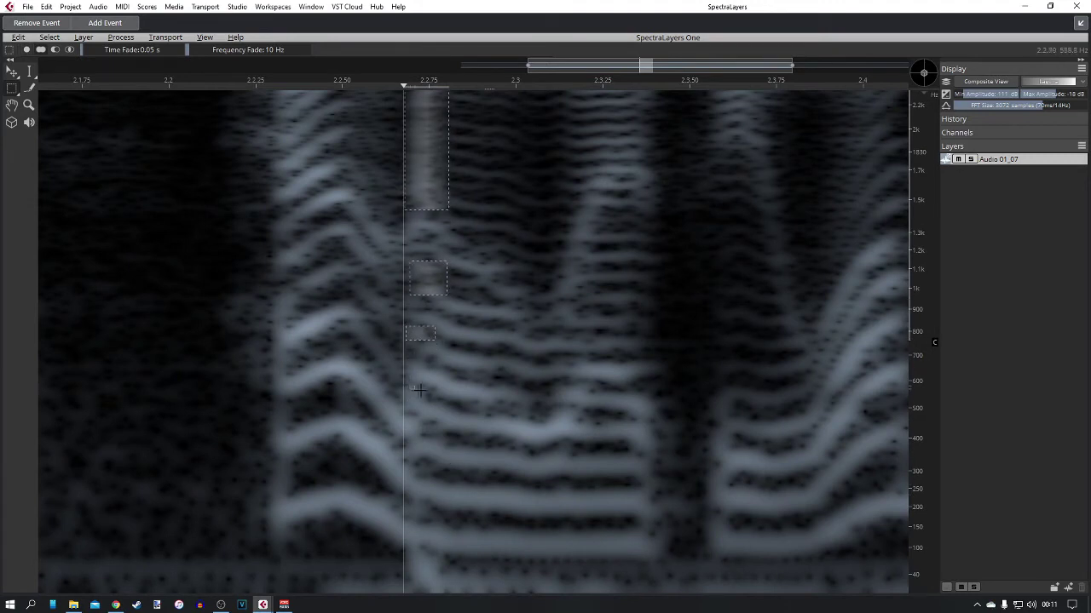
pyautogui.moveTo(431, 394); pyautogui.dragTo(432, 399)
pyautogui.moveTo(435, 474); pyautogui.dragTo(453, 601)
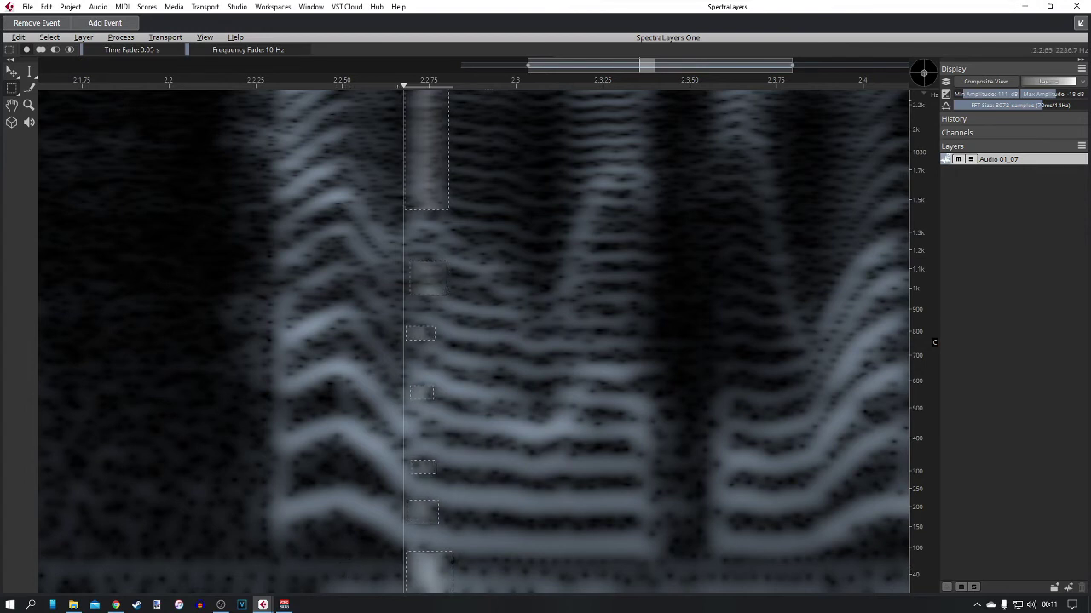
# Erase the selected bump energy down to 40 Hz and clear the selections
pyautogui.scroll(1, 410, 123)
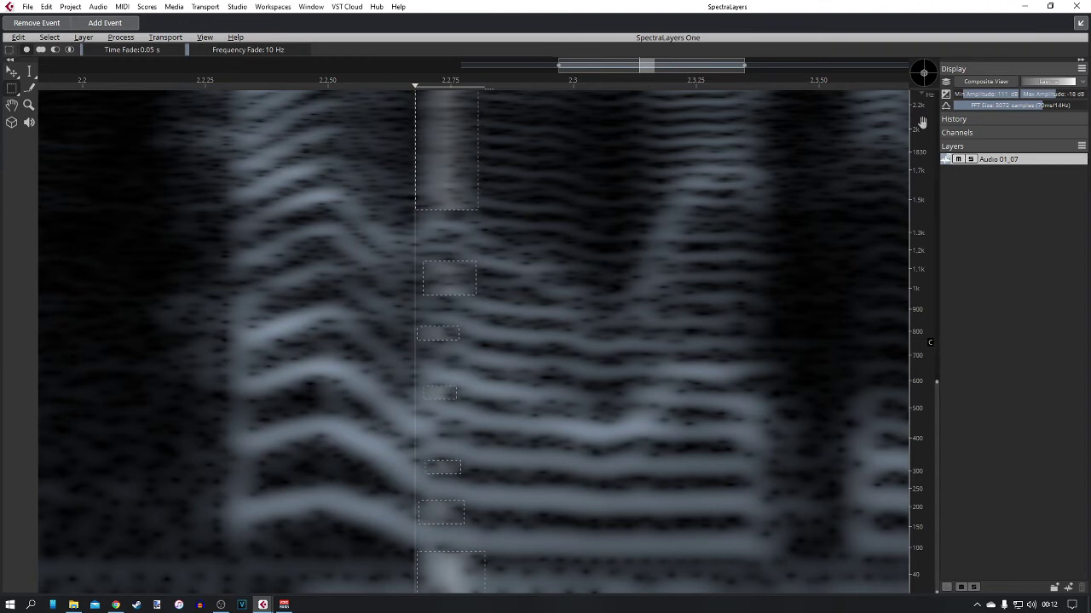
pyautogui.scroll(-1, 691, 332)
pyautogui.scroll(-1, 692, 332)
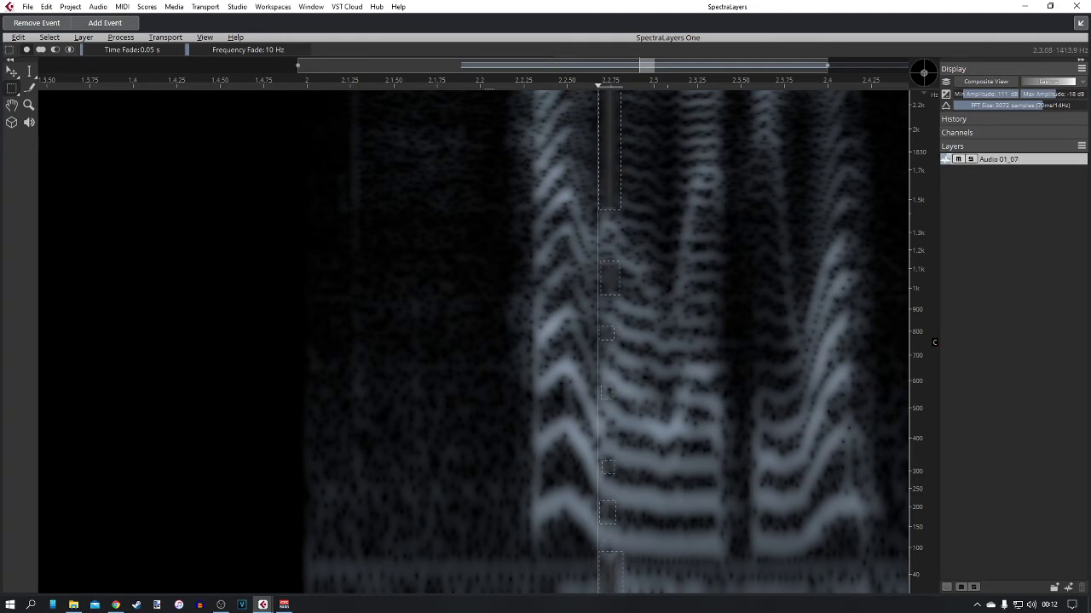
pyautogui.click(493, 281)
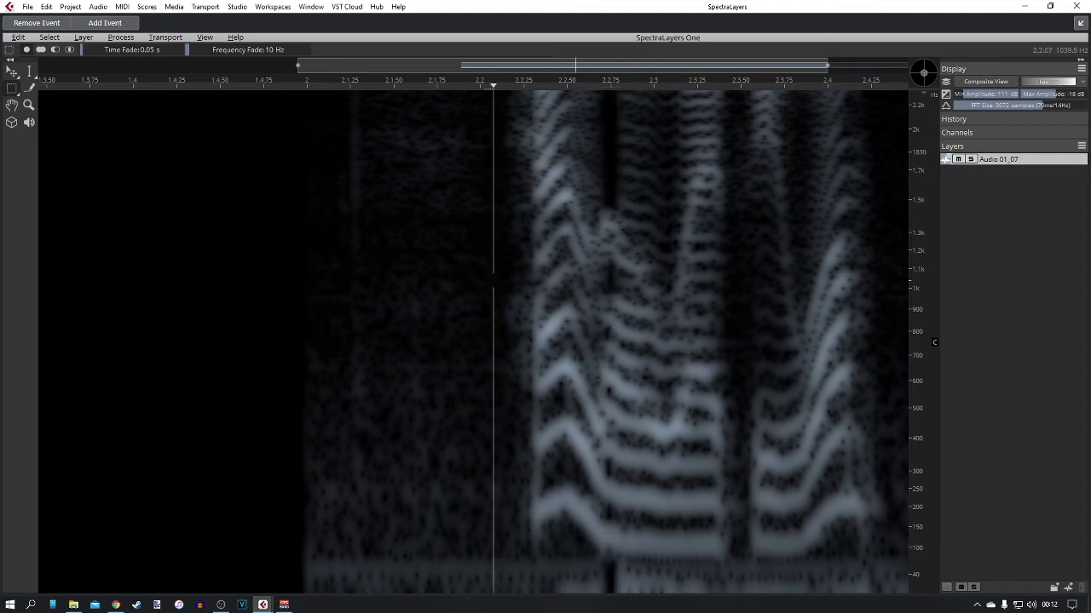
# Listen to the cleaned vocal, then close SpectraLayers and deselect the event in Cubase
pyautogui.press('space')
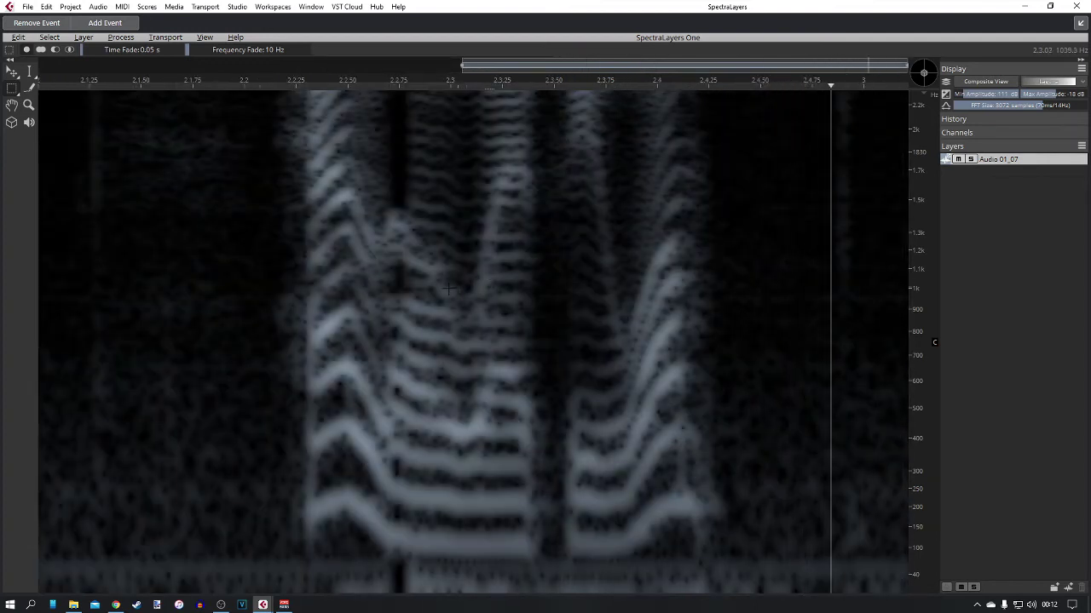
pyautogui.click(197, 293)
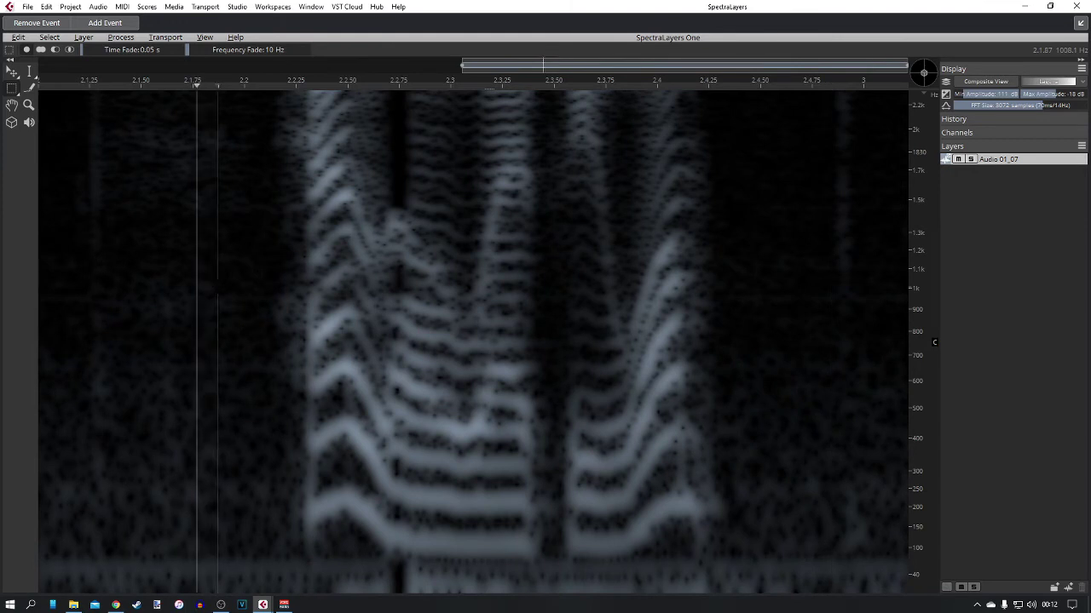
pyautogui.press('space')
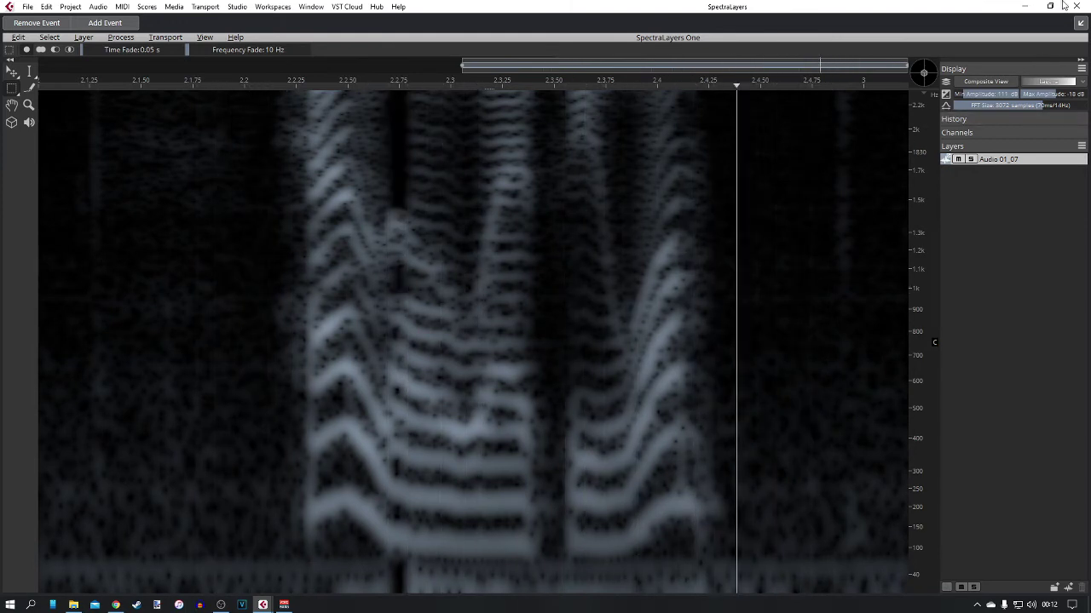
pyautogui.click(1082, 6)
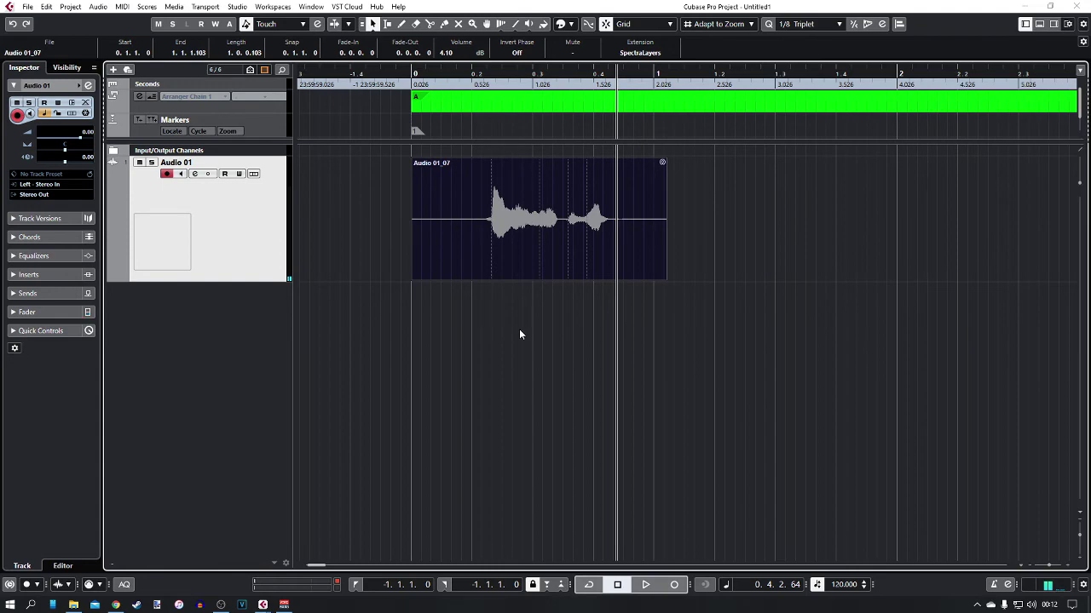
pyautogui.click(519, 334)
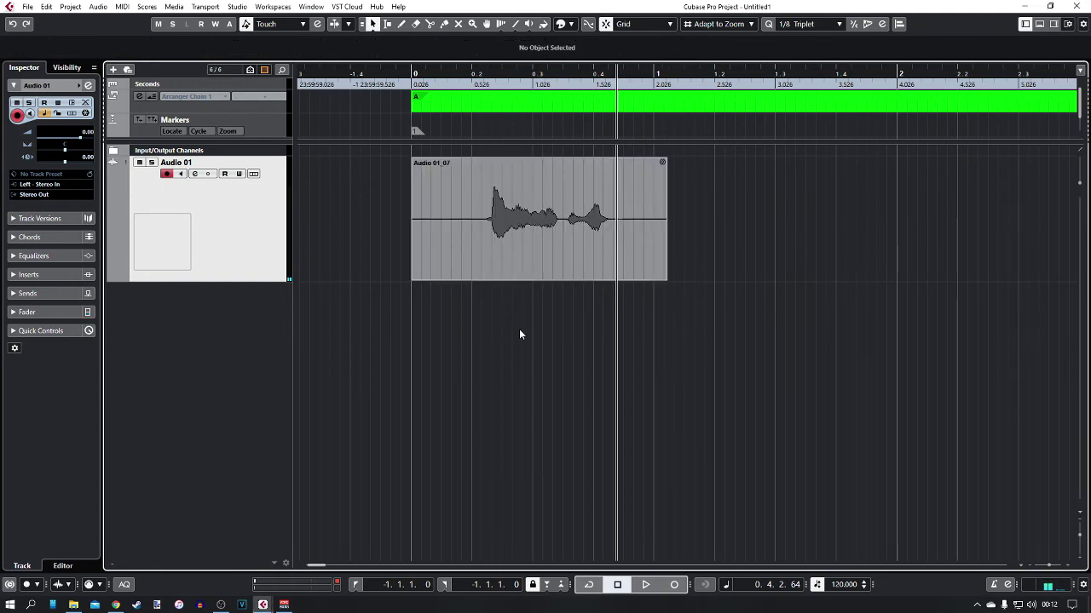
pyautogui.doubleClick(473, 203)
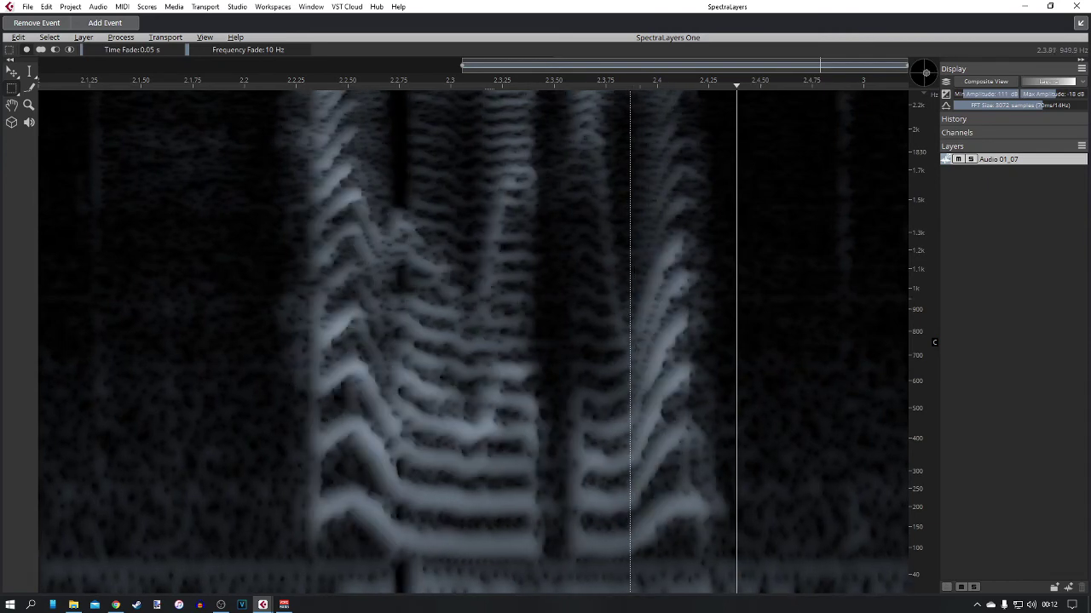
pyautogui.click(1073, 6)
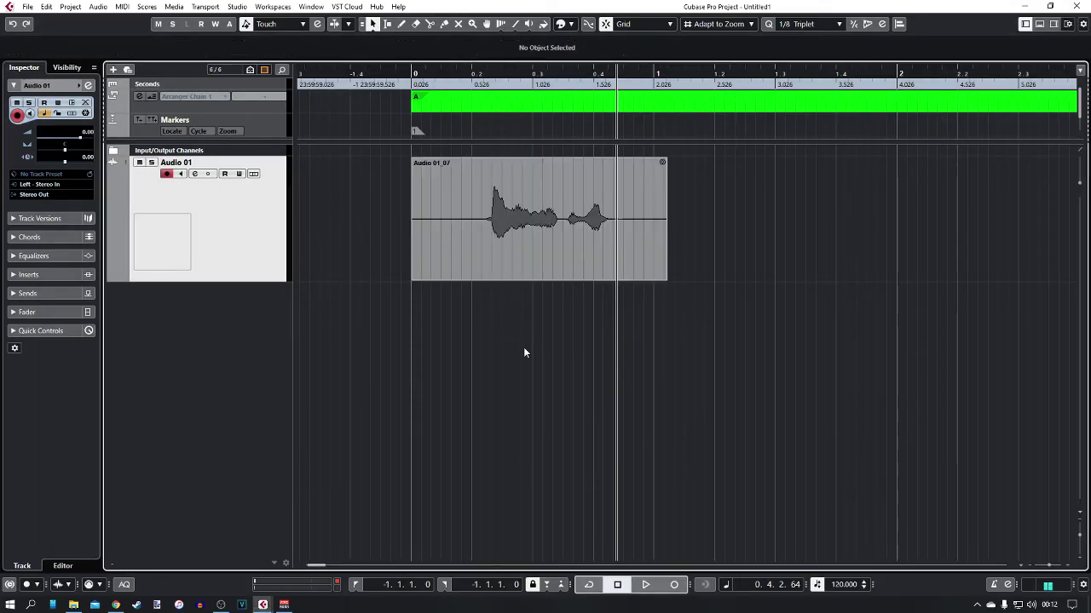